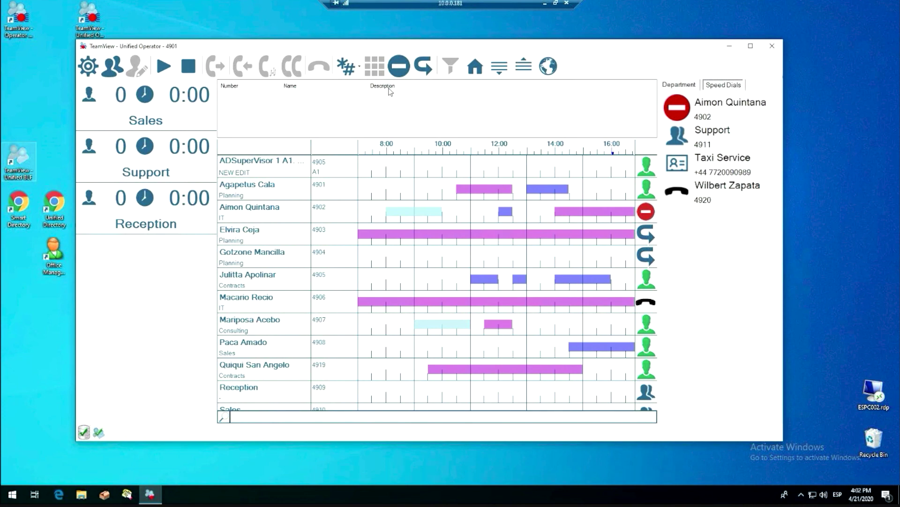
Search the contact list for "wil", and replace the search text with "ta"
double_click(510, 86)
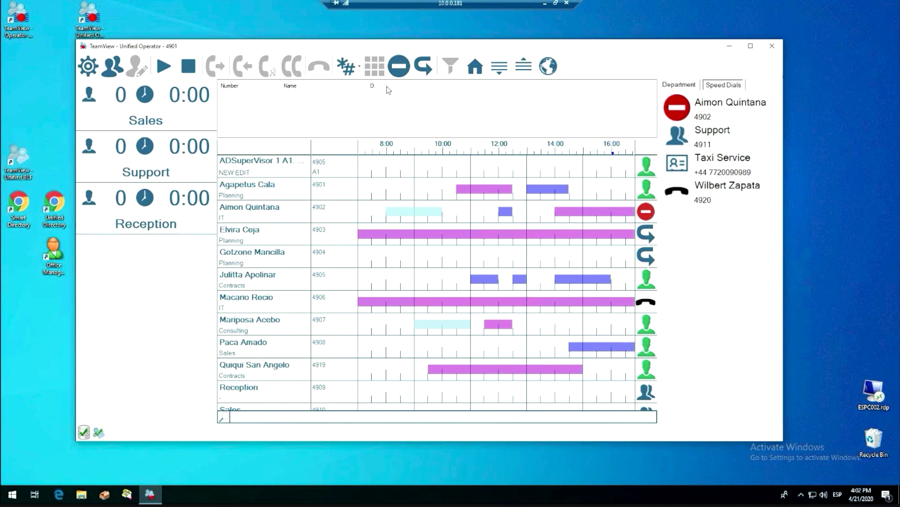
left_click_drag(599, 83, 599, 83)
type("wil")
left_click(388, 419)
type("ta")
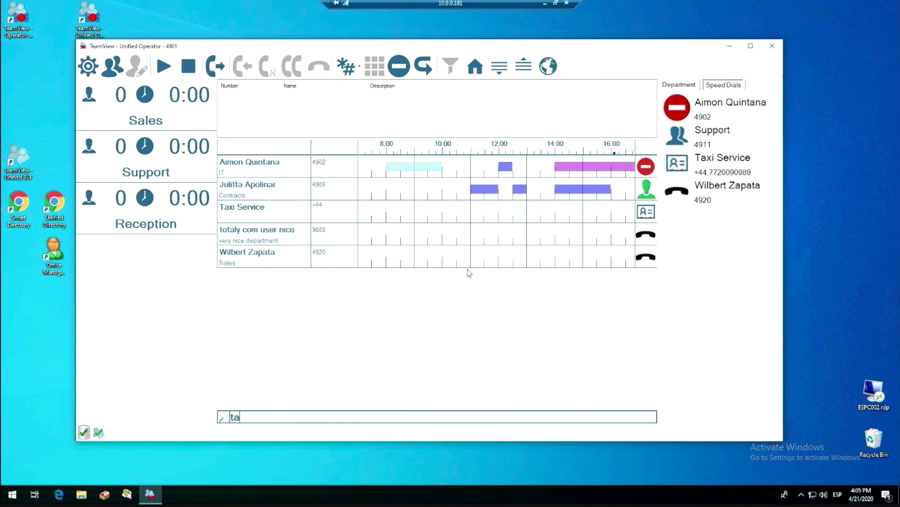
Open the full directory, look through its contact entries, and close it without choosing one
left_click(112, 69)
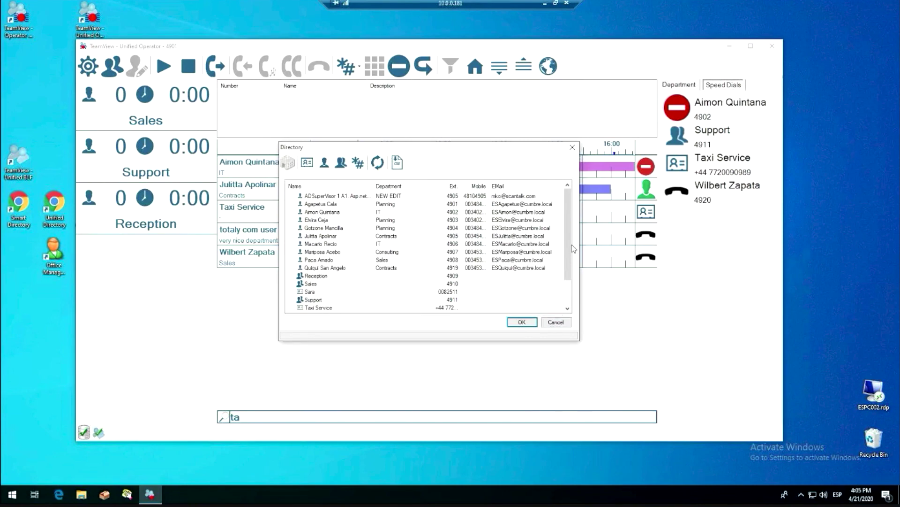
mouse_move(570, 254)
left_mouse_down()
mouse_move(568, 243)
mouse_move(569, 280)
mouse_move(568, 255)
left_mouse_up()
left_click(556, 323)
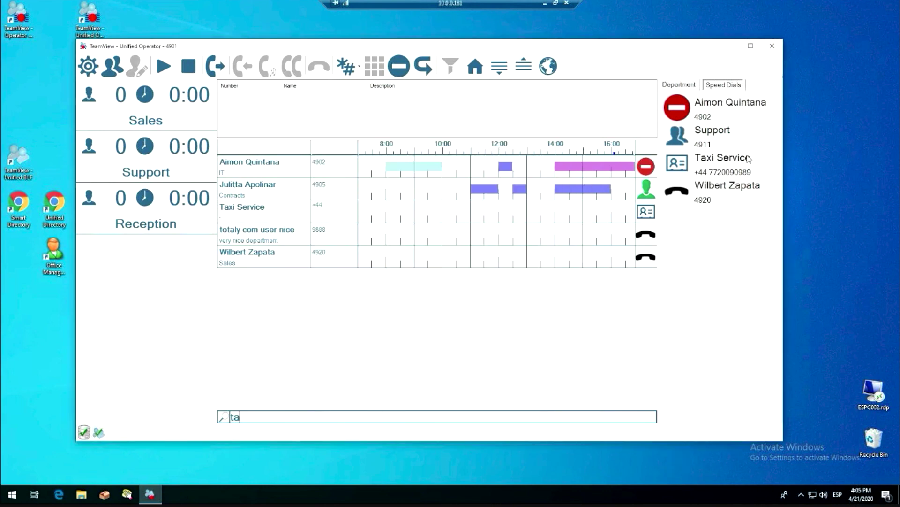
Look at the Department list, return to the Speed Dials and clear the contact search
left_click(687, 87)
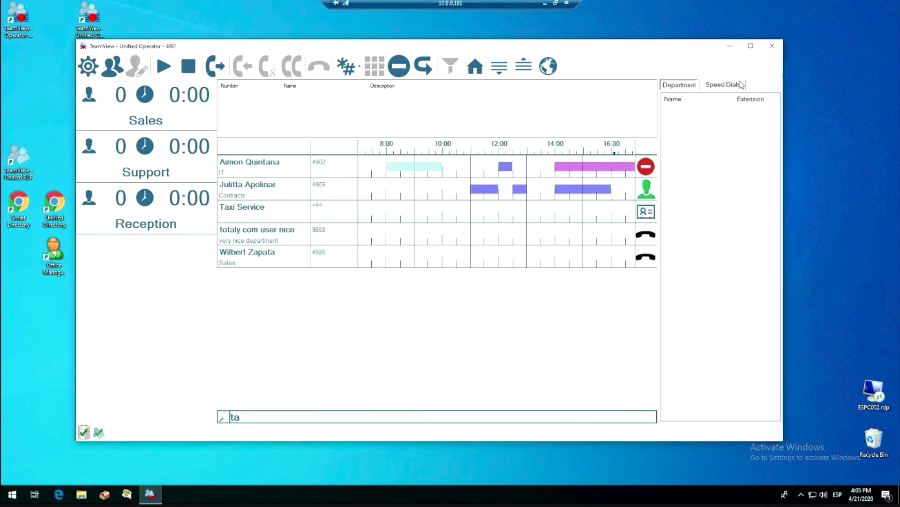
left_click(741, 85)
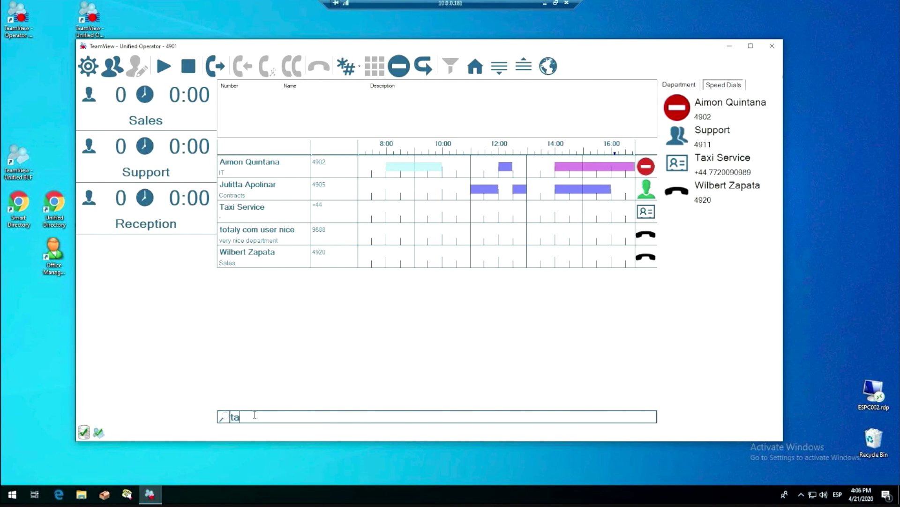
key("BackSpace")
key("BackSpace")
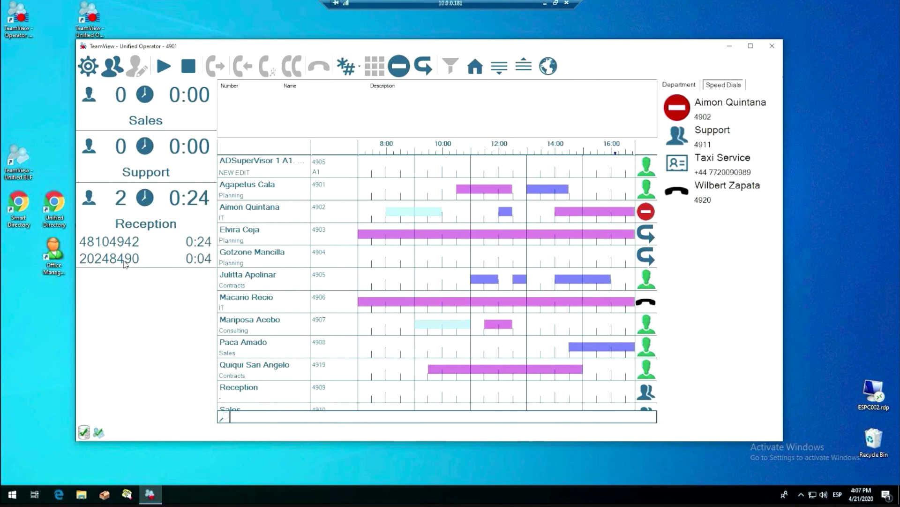
Answer the second call queued in Reception, find the Sales department with the search "wil", and transfer the call to the available Sales colleague
double_click(125, 264)
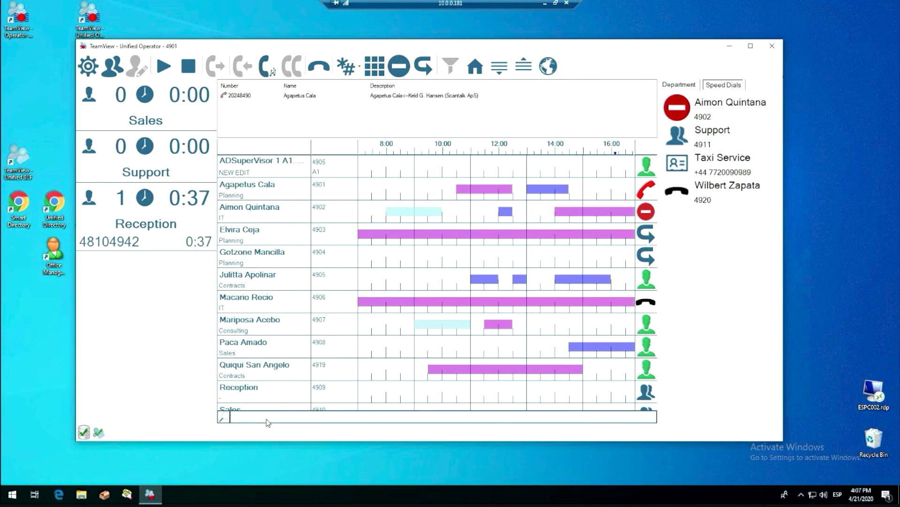
type("Wil")
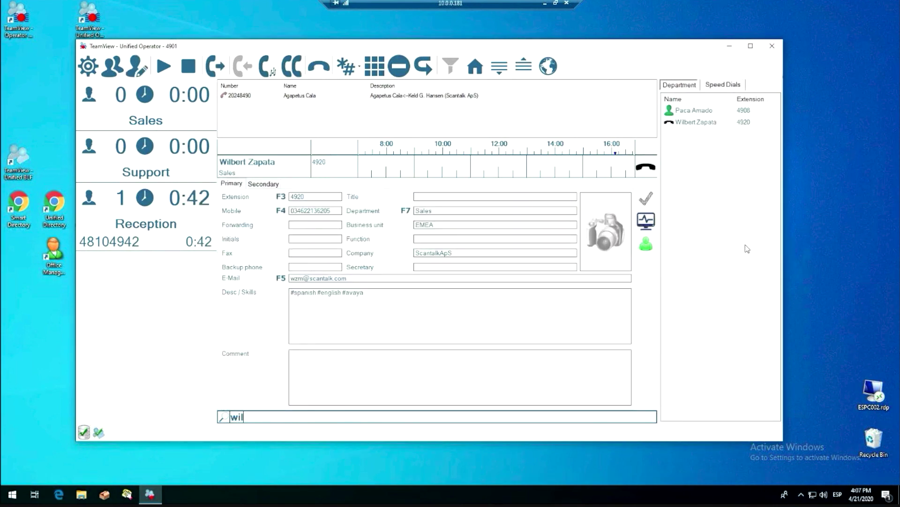
left_click(694, 113)
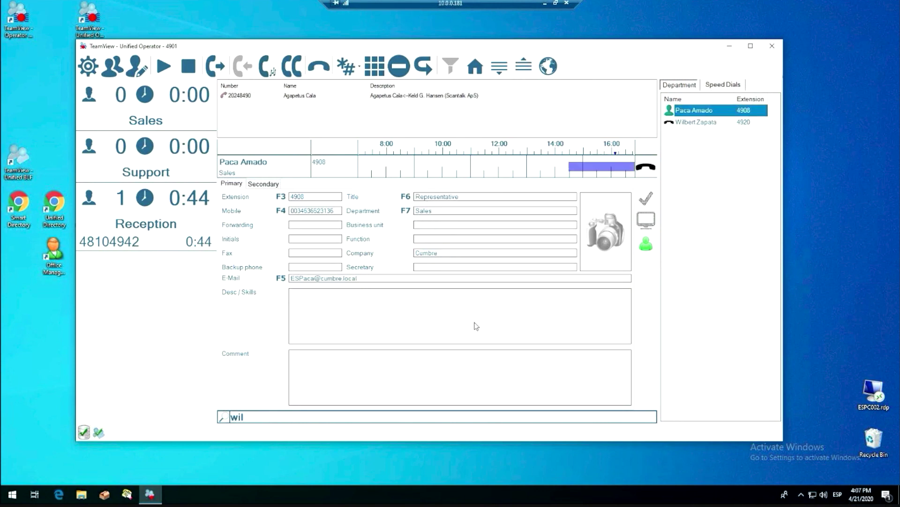
left_click(273, 418)
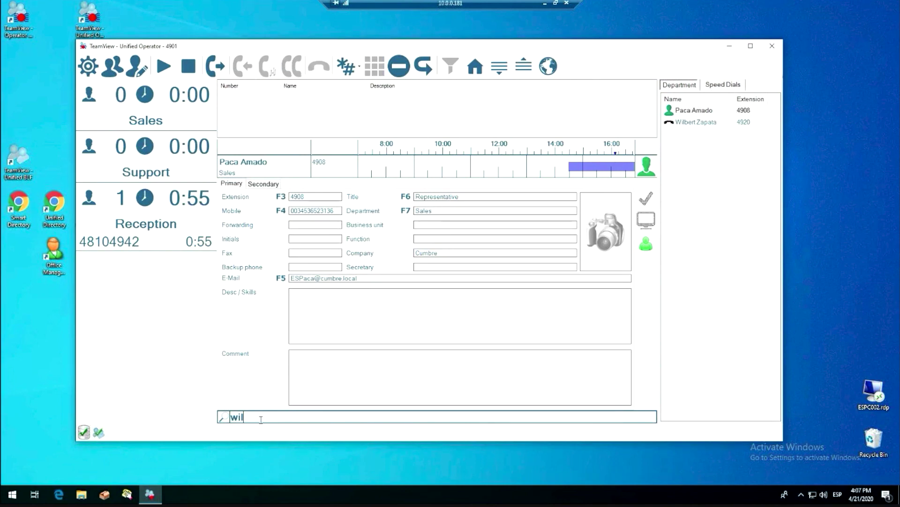
key("Escape")
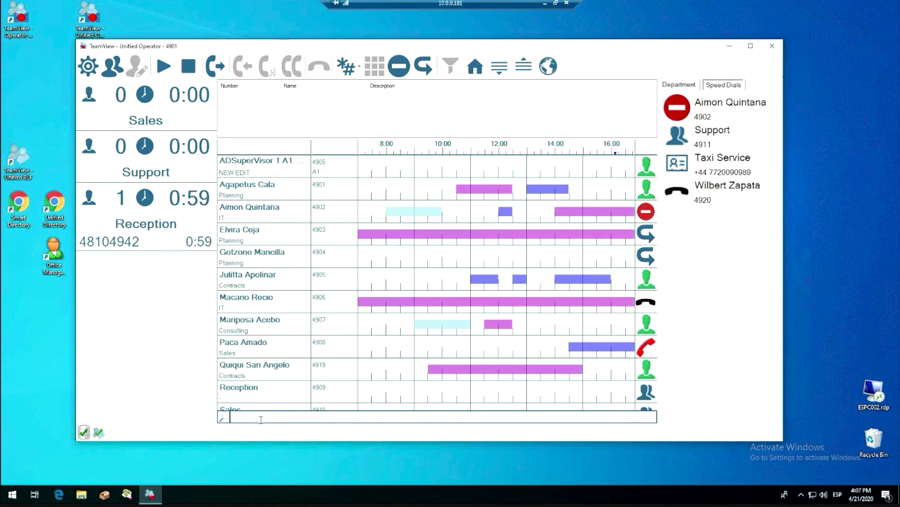
Answer the remaining call queued in Reception and hang it up
left_click(173, 245)
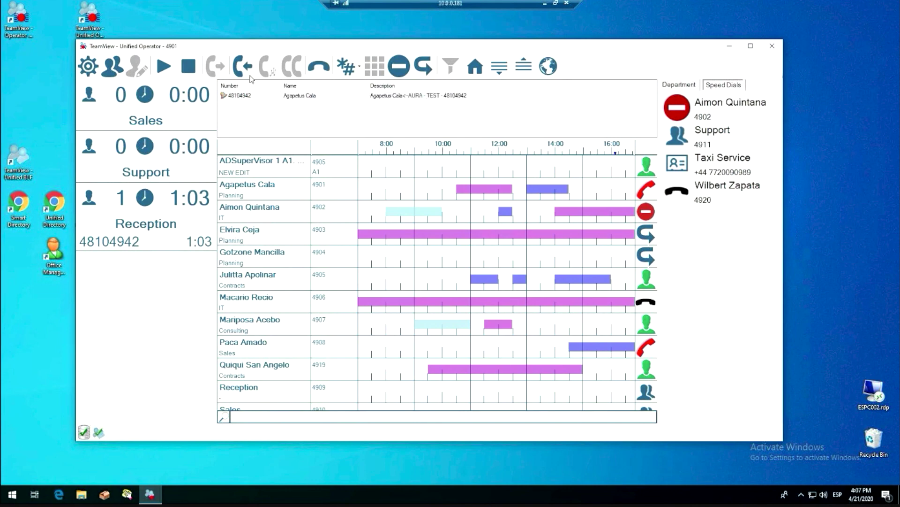
left_click(250, 75)
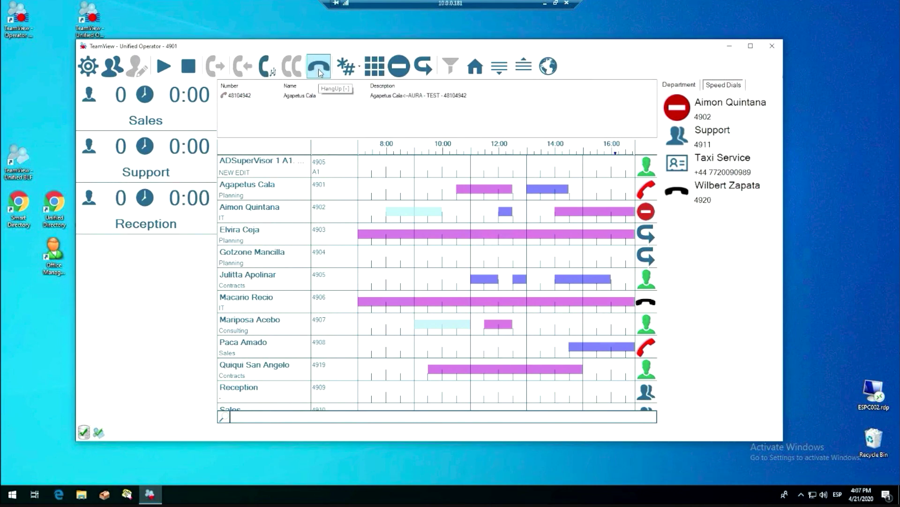
left_click(319, 71)
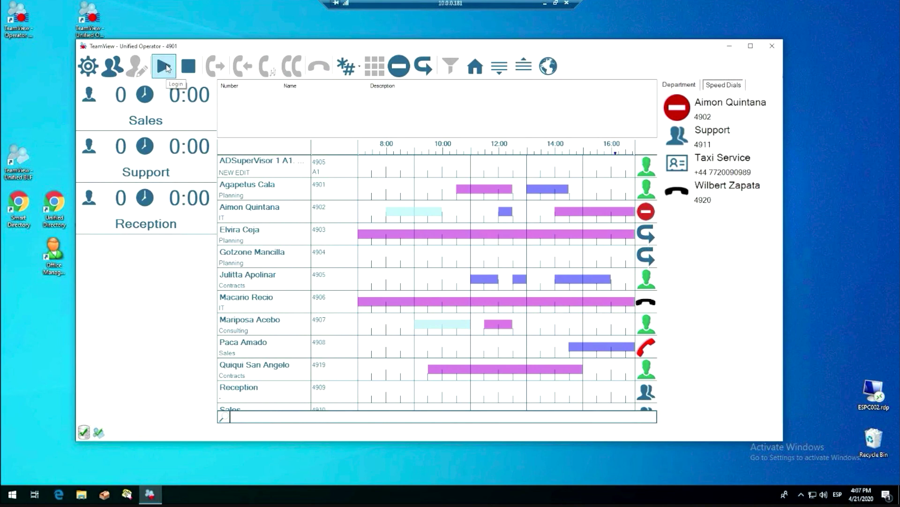
Log in the operator, and answer and hang up the call returned from the Sales colleague
left_click(164, 66)
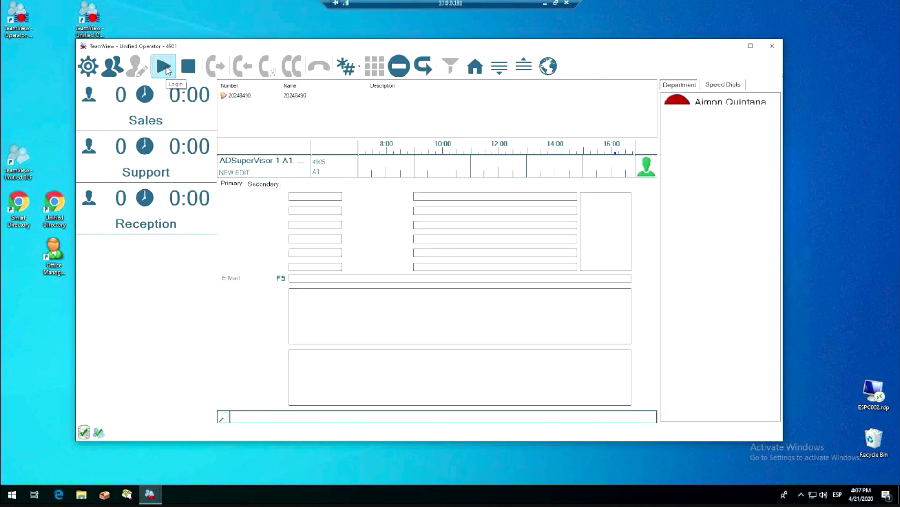
left_click(243, 68)
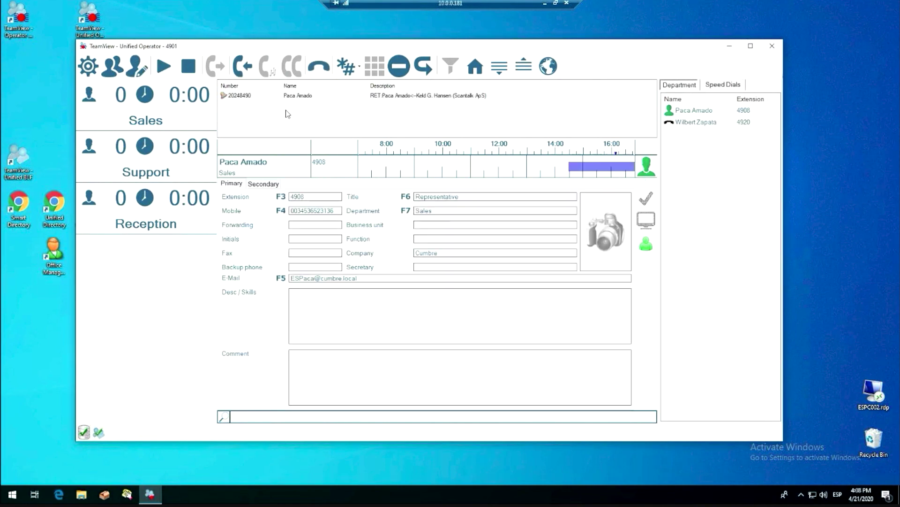
left_click(322, 75)
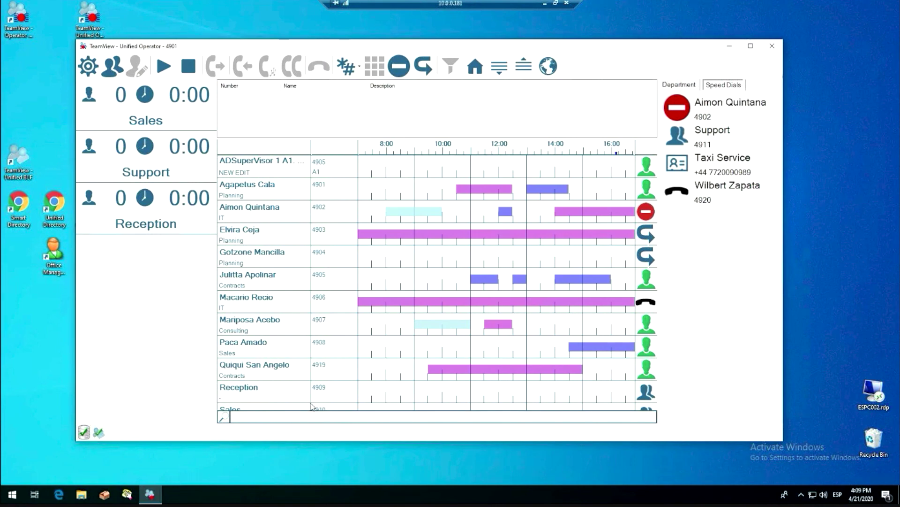
Search the contacts by the partial first name "wil", and clear the search
type("wil")
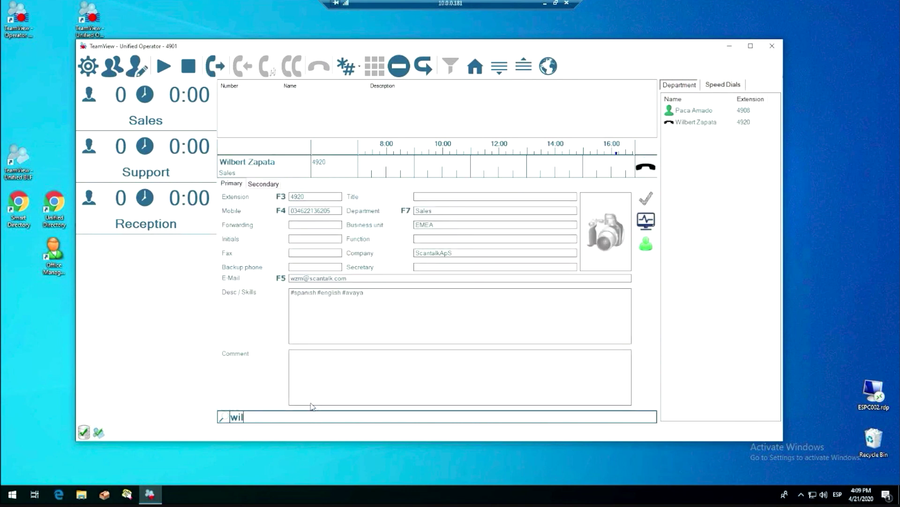
key("BackSpace")
key("BackSpace")
key("BackSpace")
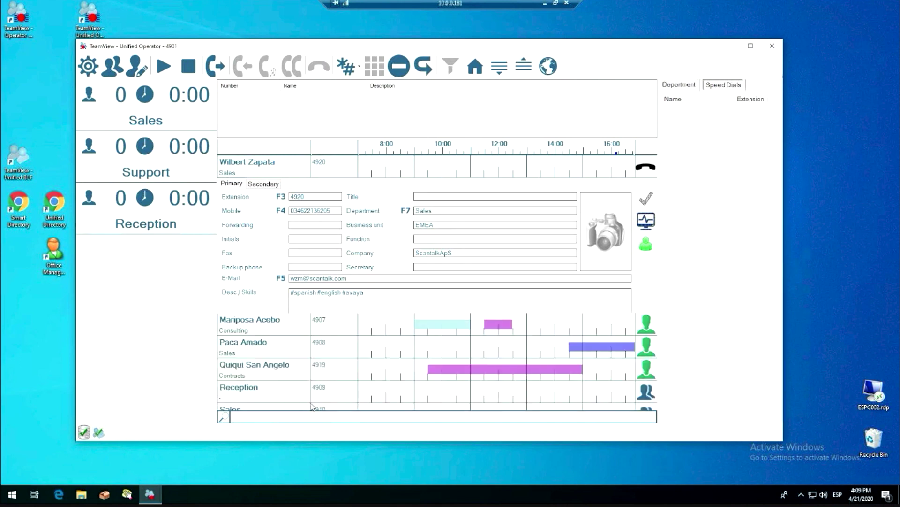
Search the contacts by the first letters of first and last name, "w z", and clear the search
type("w")
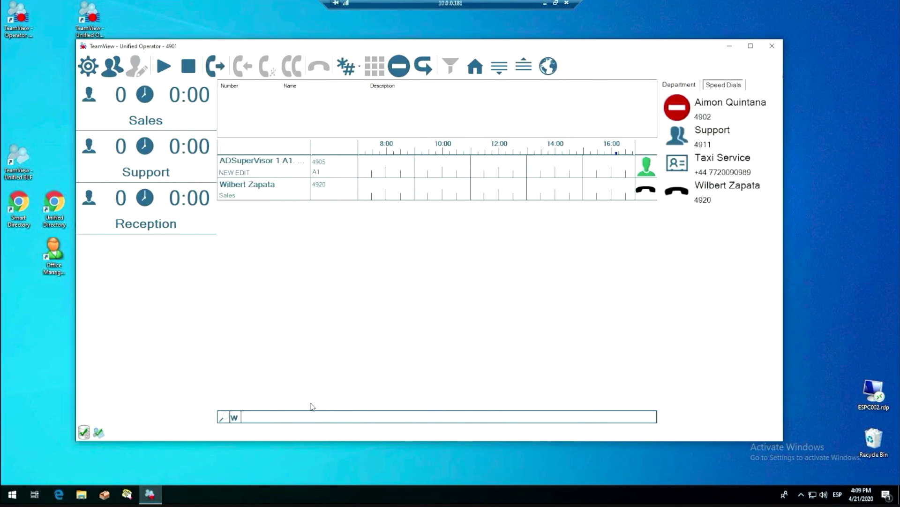
type("Z")
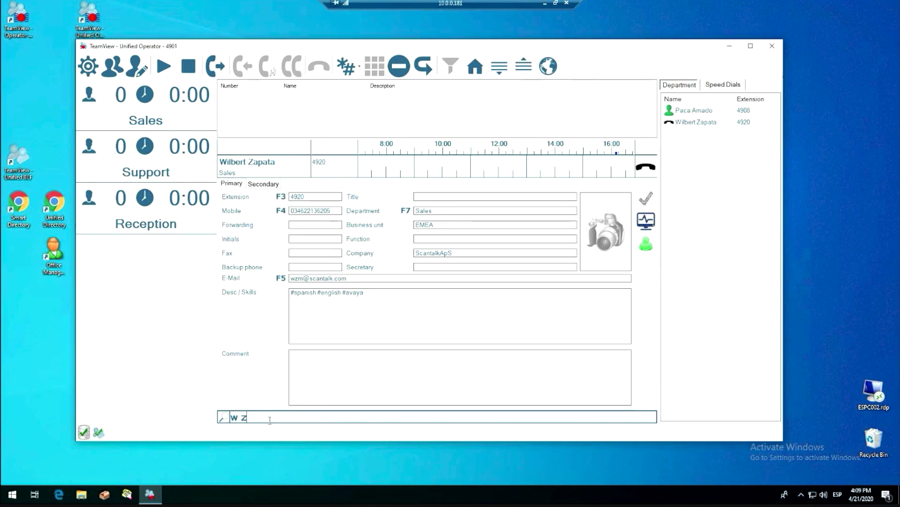
key("BackSpace")
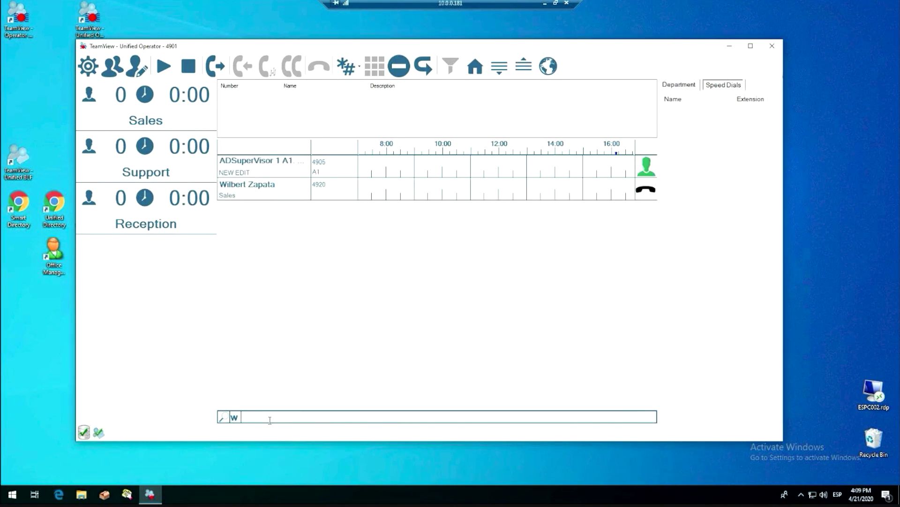
key("BackSpace")
key("BackSpace")
Search the contacts by department and first-name letter with "sales,w", and clear the search
type("sales")
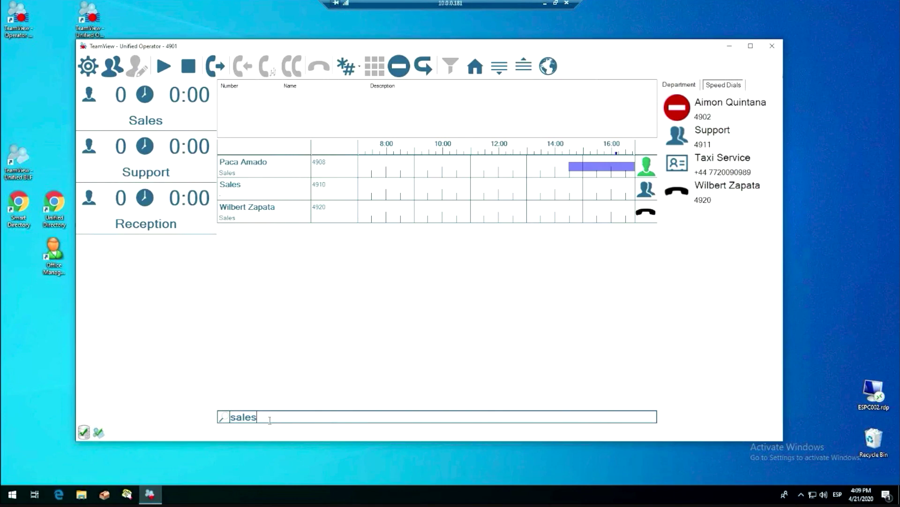
type(",w")
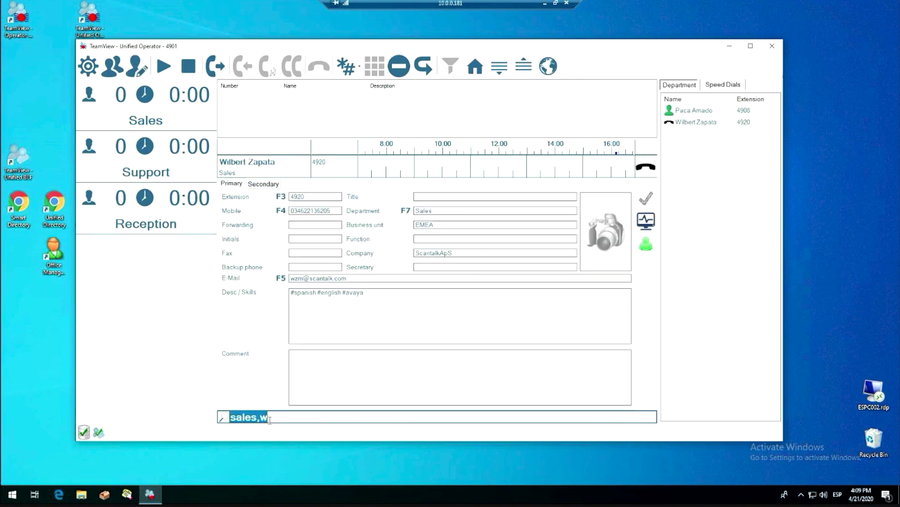
left_click(270, 419)
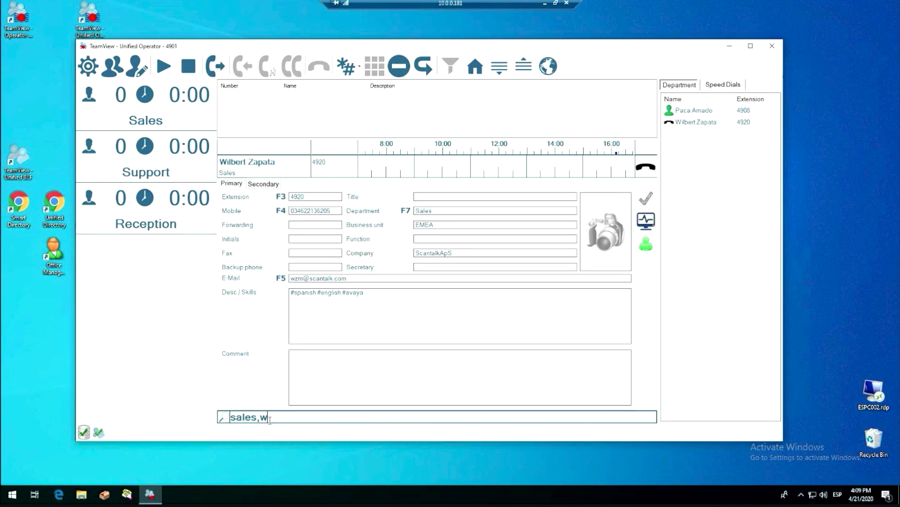
key("Escape")
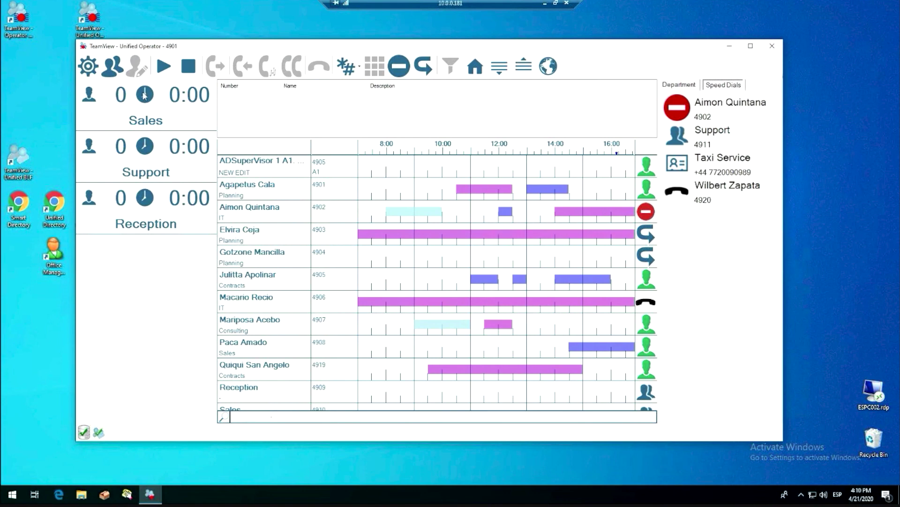
Examine which contact fields the search covers in the Search configuration, and cancel the dialog
left_click(95, 70)
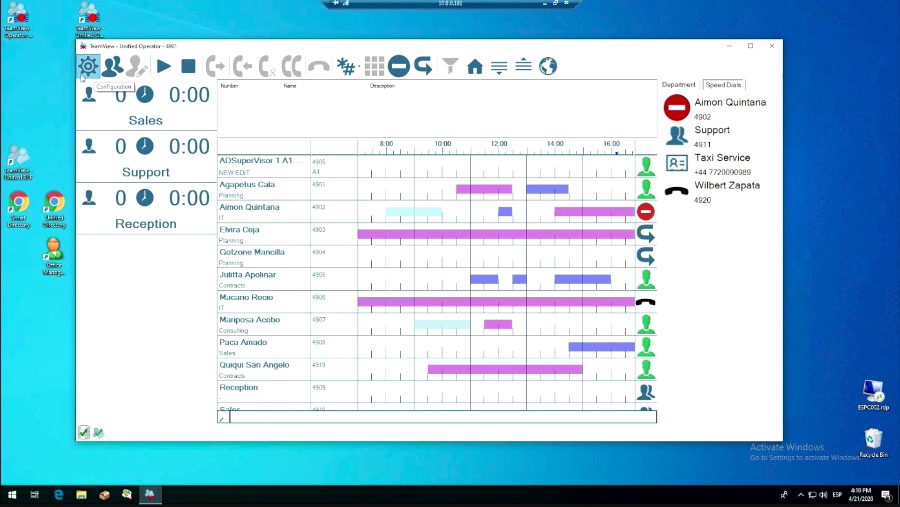
left_click(88, 67)
left_click(387, 181)
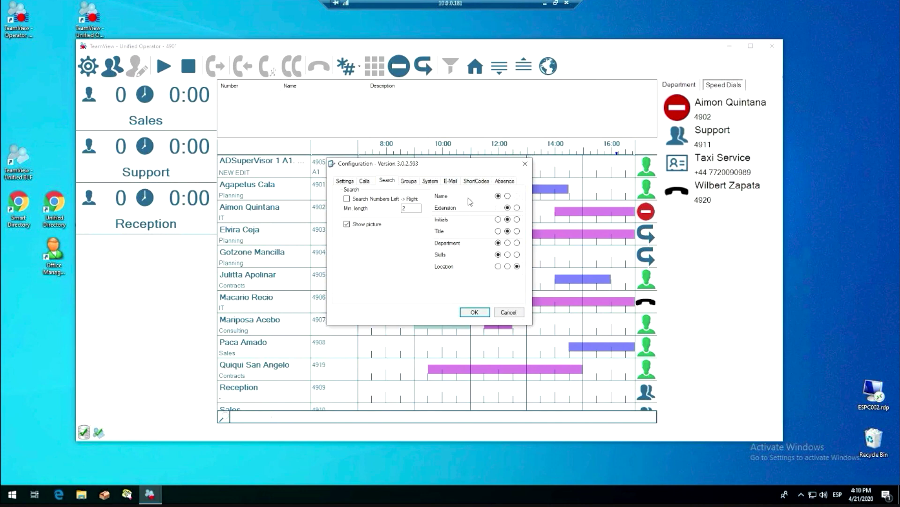
left_click(499, 196)
left_click(518, 312)
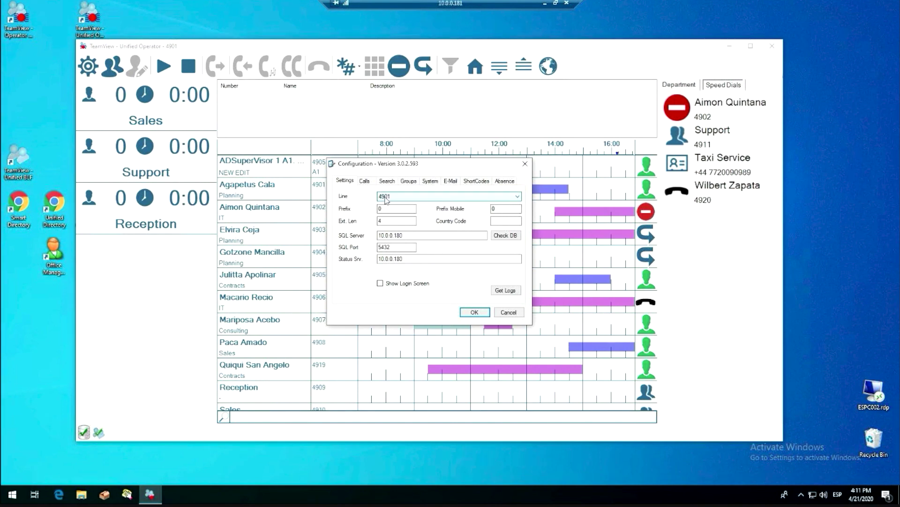
Examine the line and server settings, call handling, contact search and group options in the configuration
left_click(511, 210)
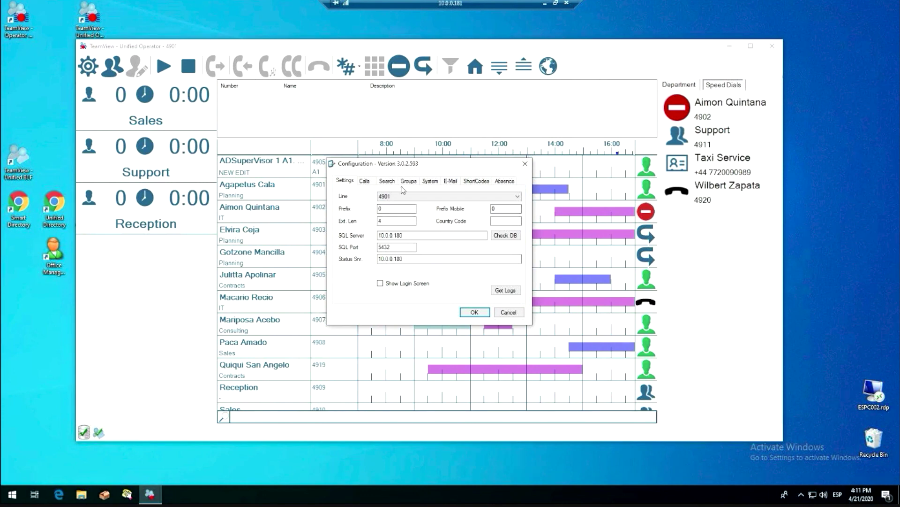
left_click(365, 182)
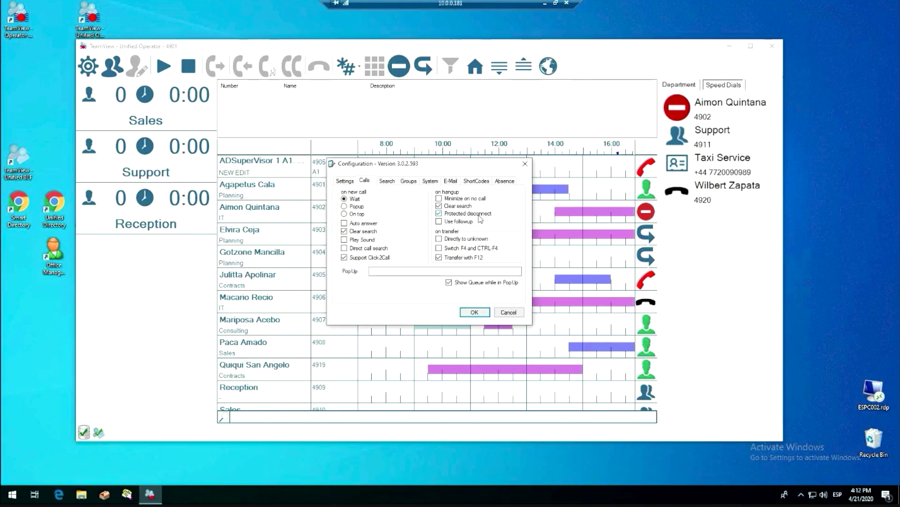
left_click(387, 181)
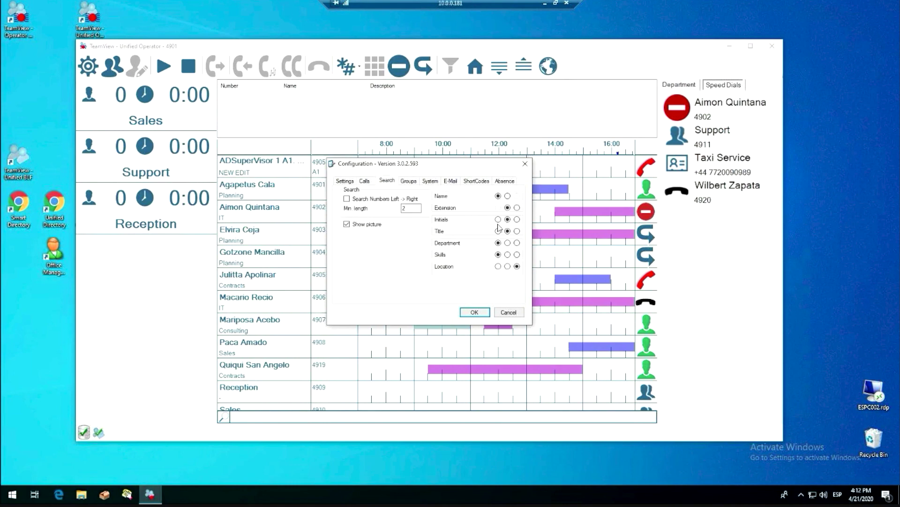
left_click(408, 181)
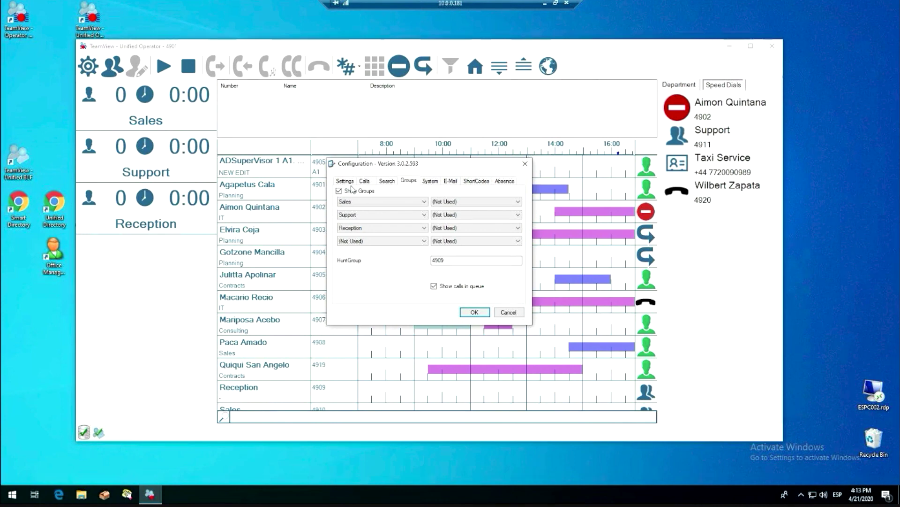
Examine the System configuration, including the Camp on and Priority Call shortcodes and the display and calendar options
left_click(435, 184)
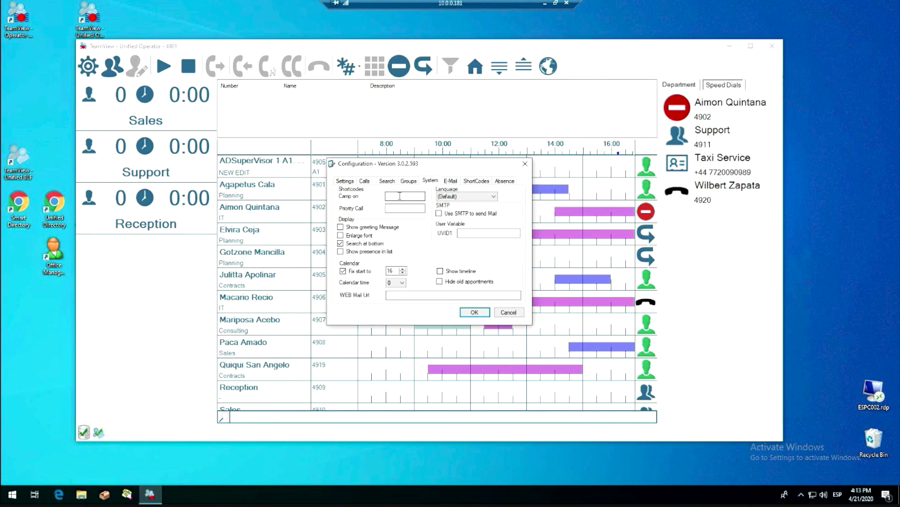
left_click(399, 196)
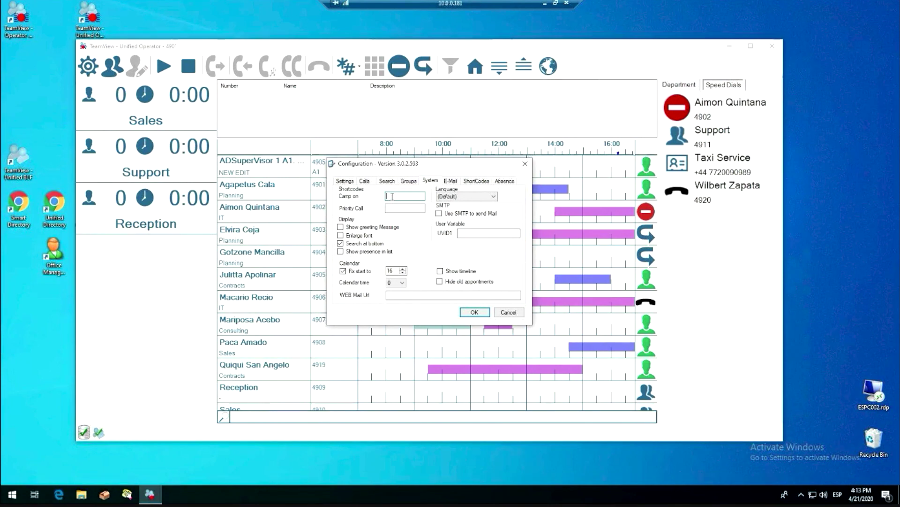
left_click(396, 209)
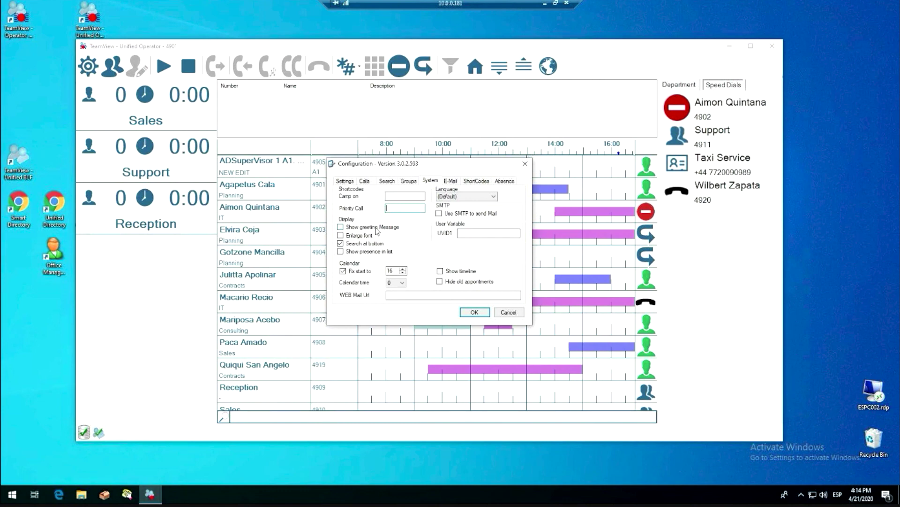
Examine the e-mail template, shortcode and absence configuration, and cancel the dialog to return to the contact search field
left_click(449, 182)
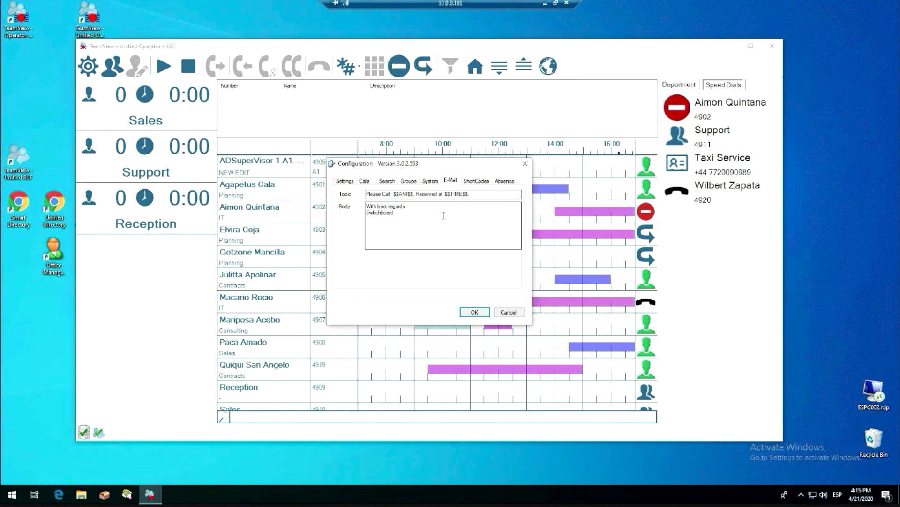
left_click(476, 181)
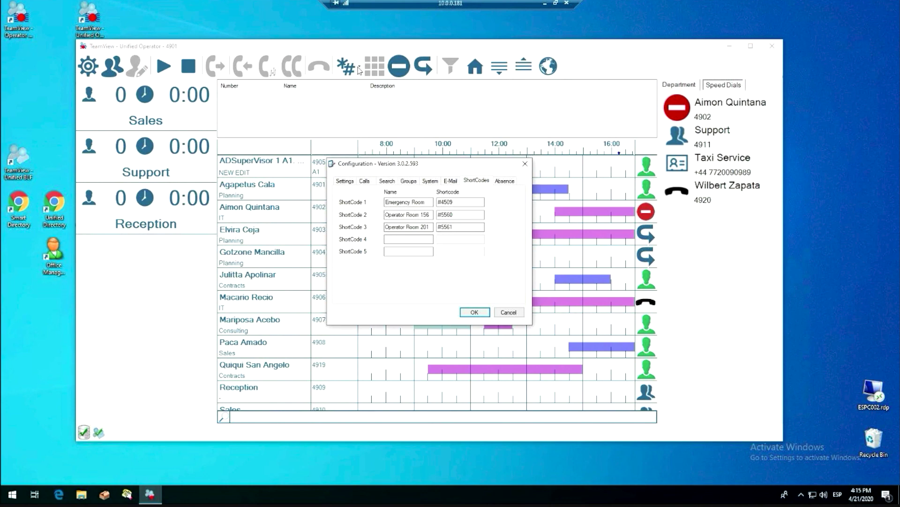
left_click(510, 186)
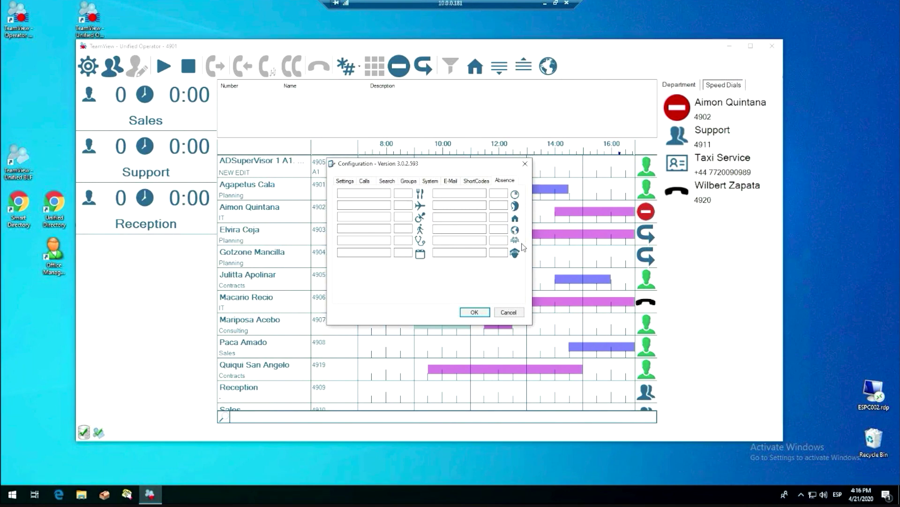
left_click(509, 313)
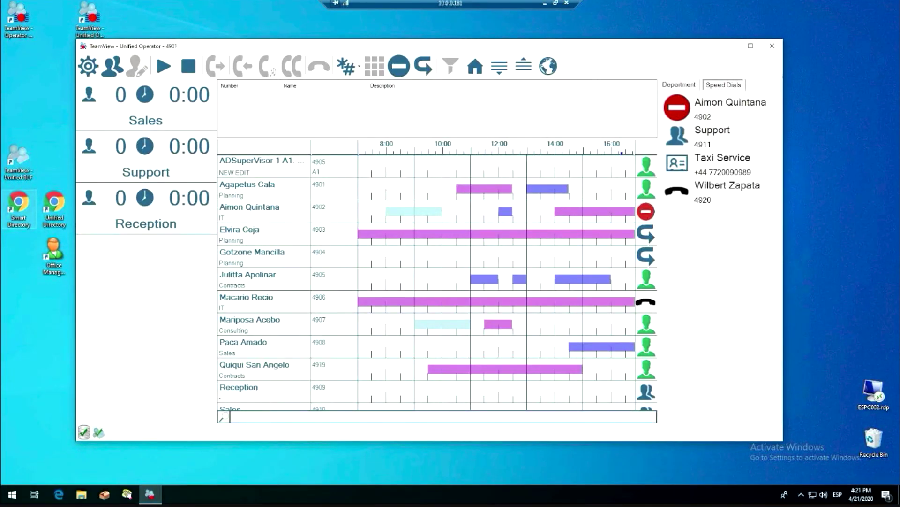
left_click(274, 415)
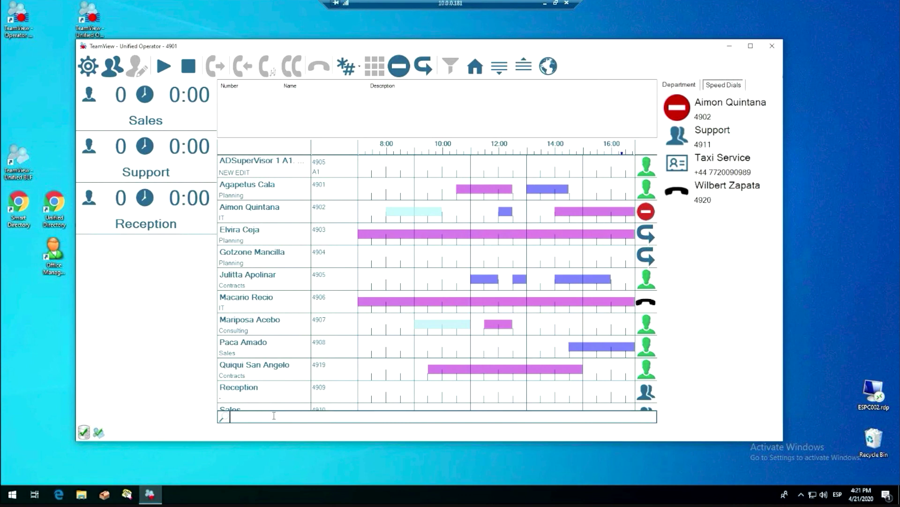